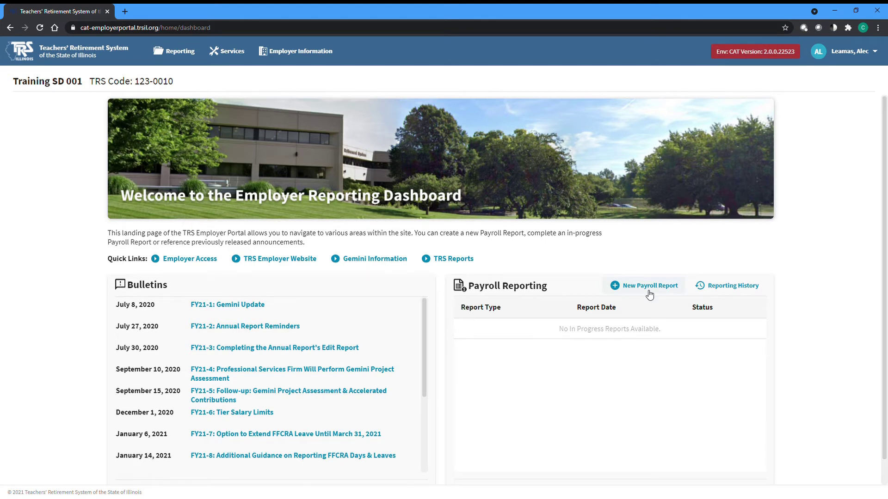
# Step: Open the Reporting menu from the Employer Reporting Dashboard
pyautogui.click(176, 60)
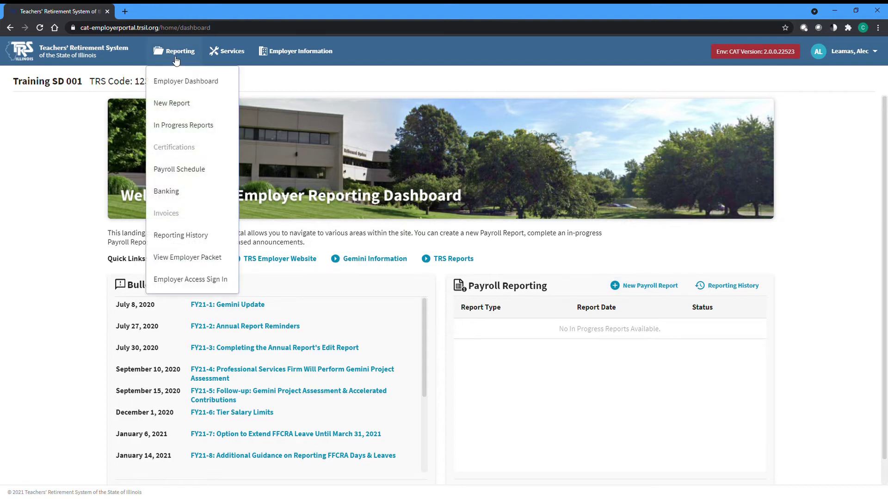
# Step: Start a new report and upload the payroll file 202104270131230010.txt
pyautogui.click(216, 107)
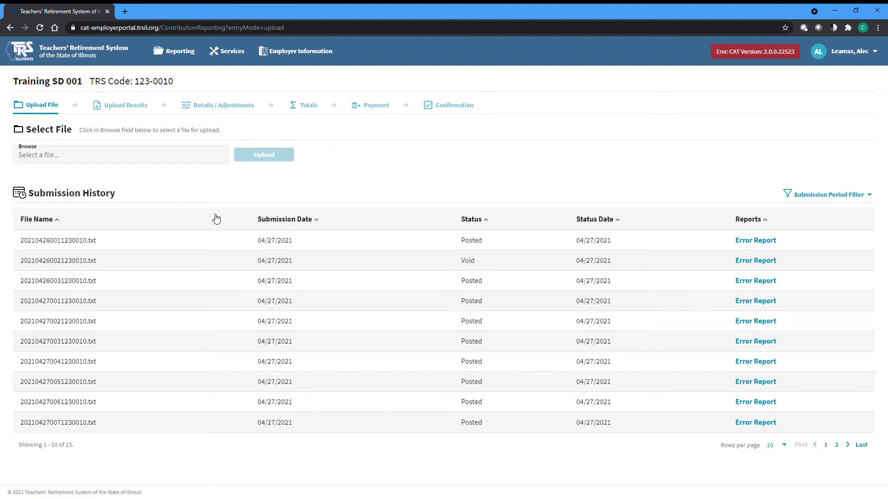
pyautogui.click(197, 160)
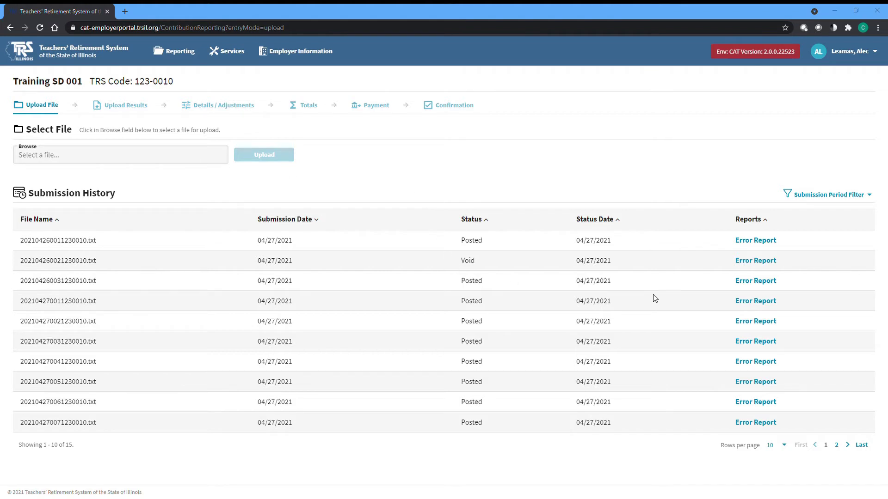
pyautogui.press('Escape')
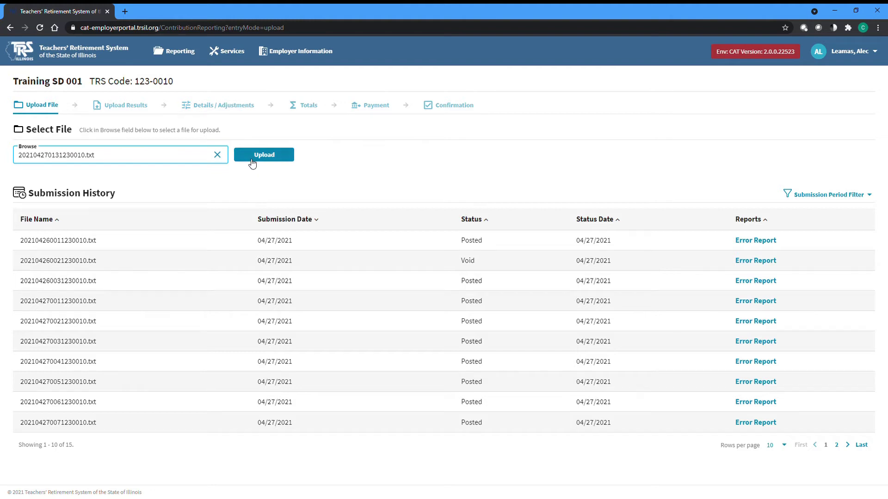
pyautogui.click(251, 159)
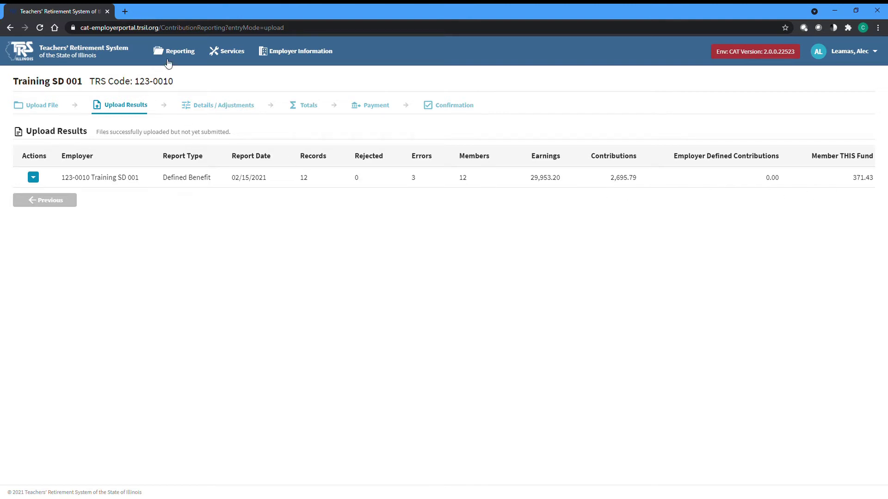
# Step: Wait for Upload Results to list the 02/15/2021 Defined Benefit file with 12 records and 3 errors
pyautogui.moveTo(173, 62)
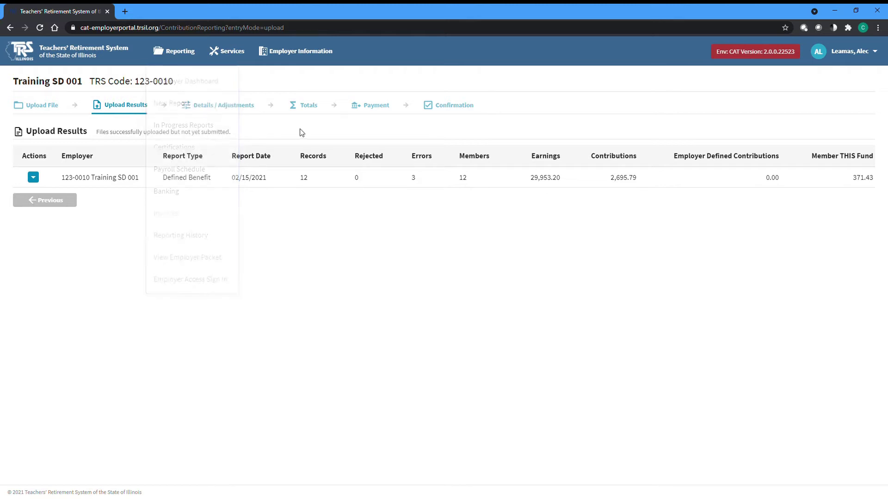
# Step: Show the Actions menu for the uploaded 02/15/2021 Defined Benefit report
pyautogui.click(36, 181)
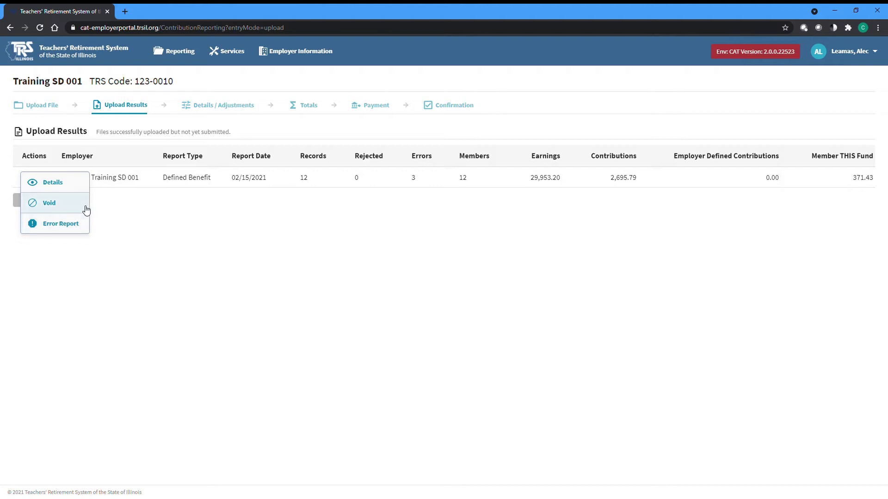
# Step: Open the report's Details and review the errors on the member with two errors
pyautogui.click(83, 184)
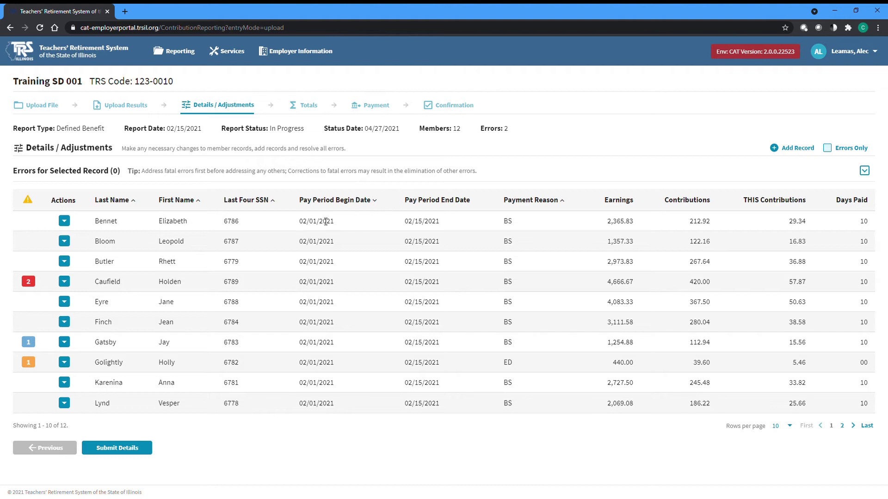
pyautogui.click(29, 283)
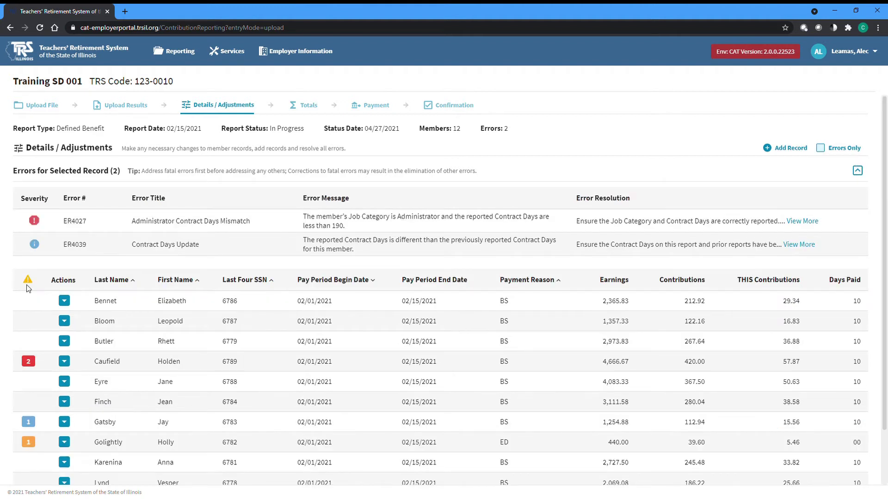
pyautogui.scroll(-2, 28, 289)
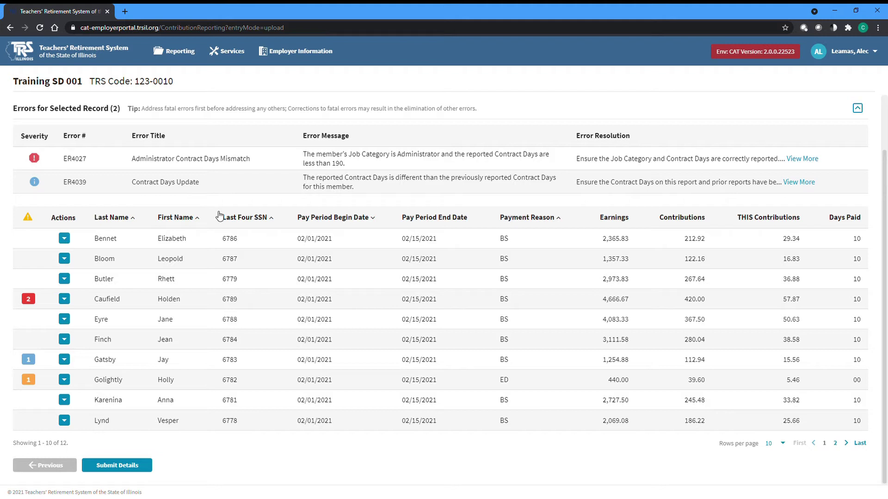
pyautogui.click(851, 110)
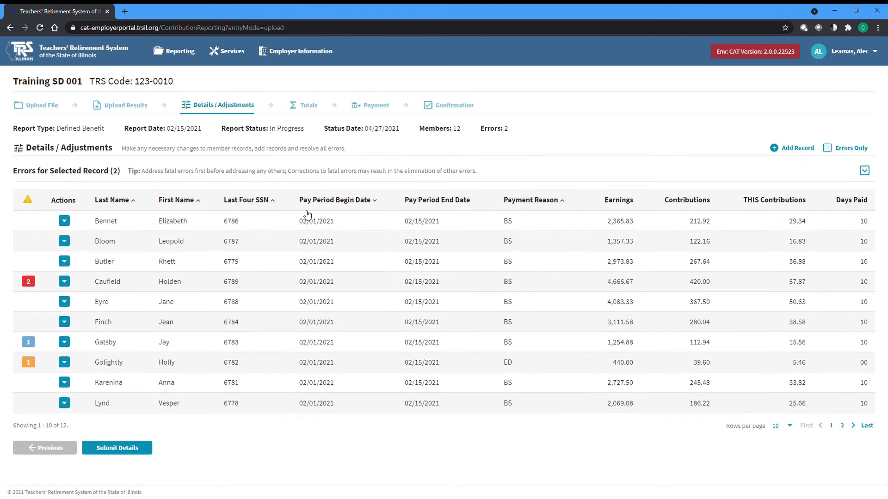
pyautogui.click(68, 224)
pyautogui.click(64, 222)
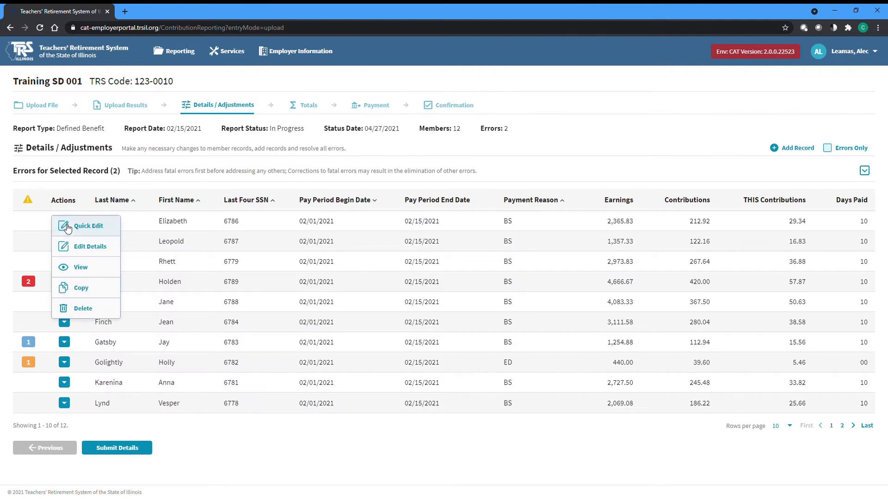
# Step: Quick-edit the first member's Earnings to 2500, recalculating contributions to 225.00 and 31.00, and save
pyautogui.click(115, 228)
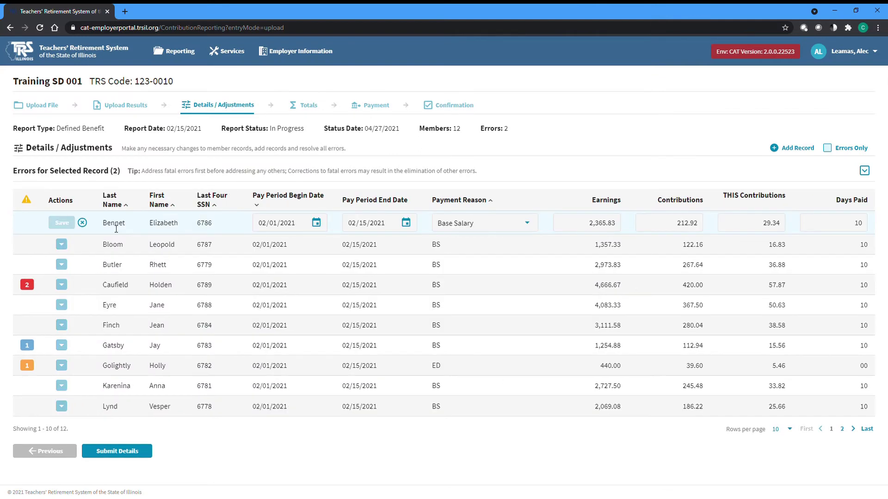
pyautogui.click(597, 226)
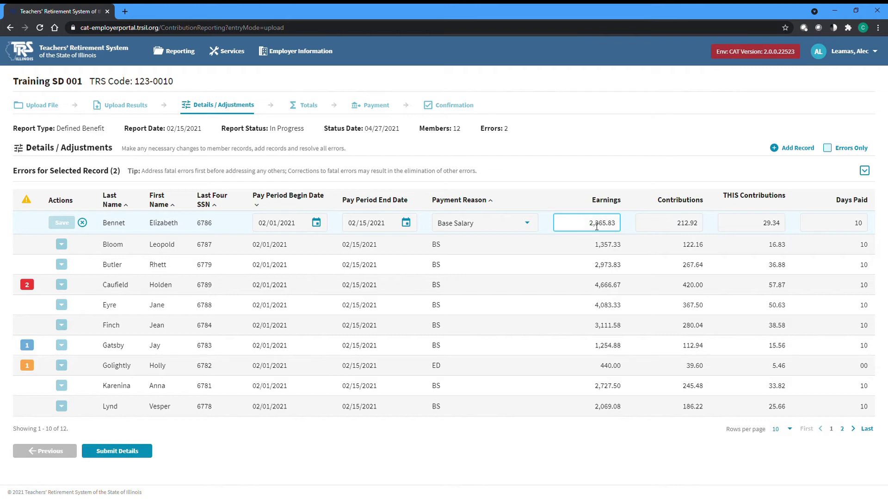
pyautogui.hotkey('ctrl', 'a')
pyautogui.write('2500')
pyautogui.click(627, 226)
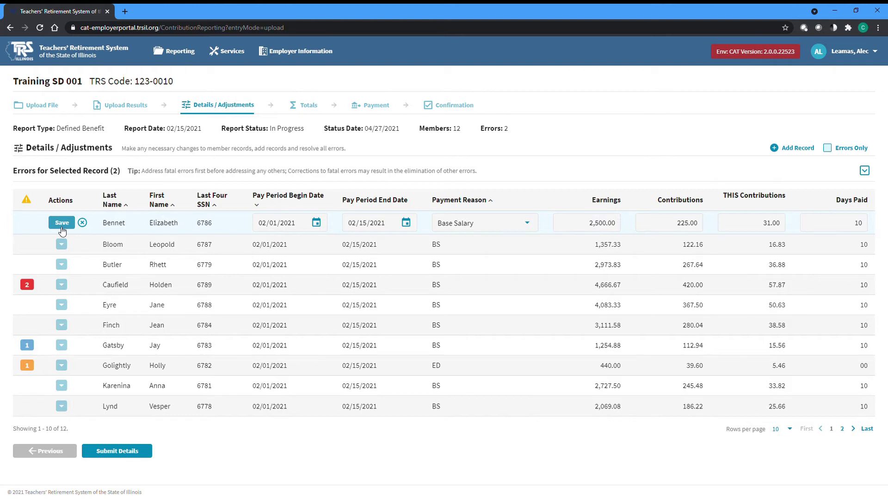
pyautogui.click(62, 224)
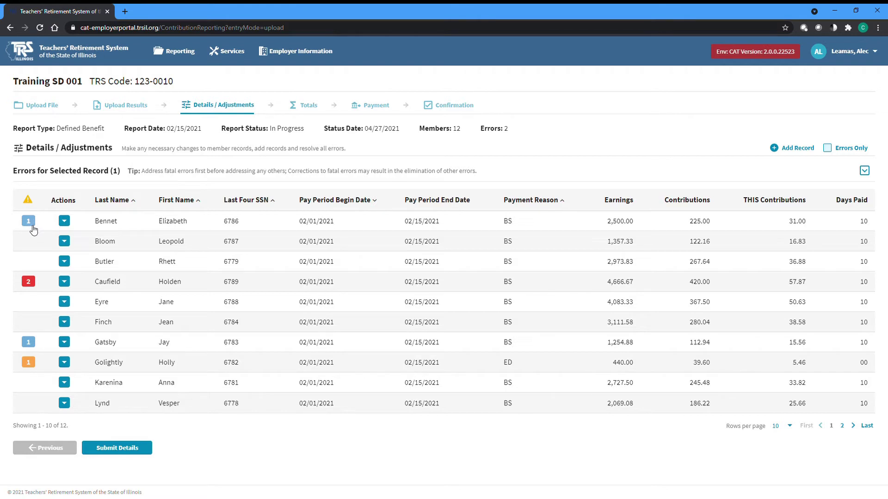
# Step: Check the first record's remaining error, then open Edit Details for the member with two errors
pyautogui.click(36, 227)
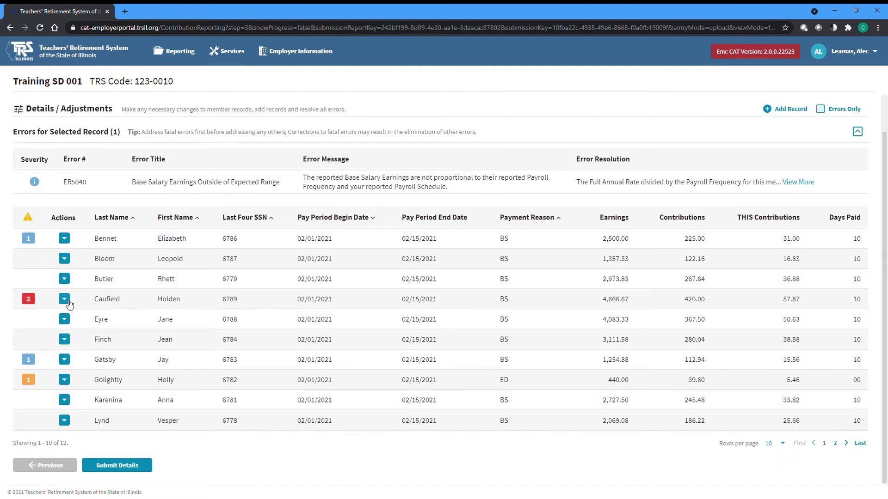
pyautogui.click(65, 300)
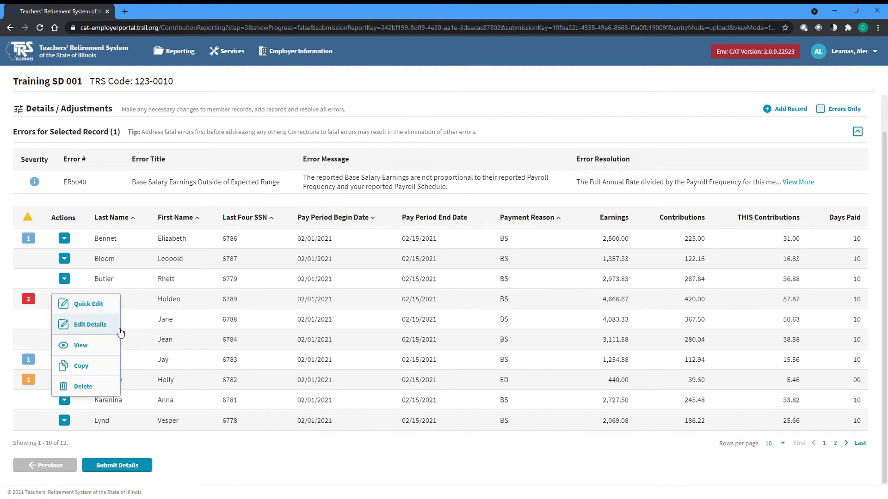
pyautogui.click(90, 324)
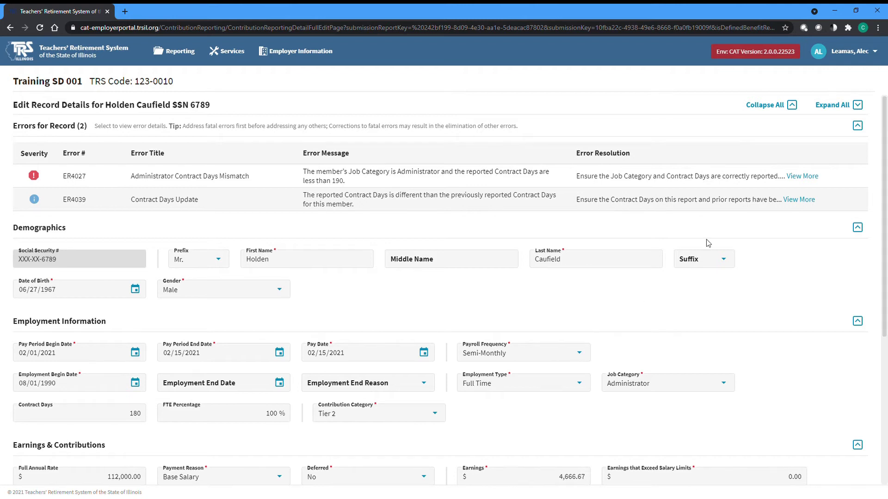
# Step: Read the ER4027 Administrator Contract Days Mismatch resolution and collapse all record sections
pyautogui.click(810, 180)
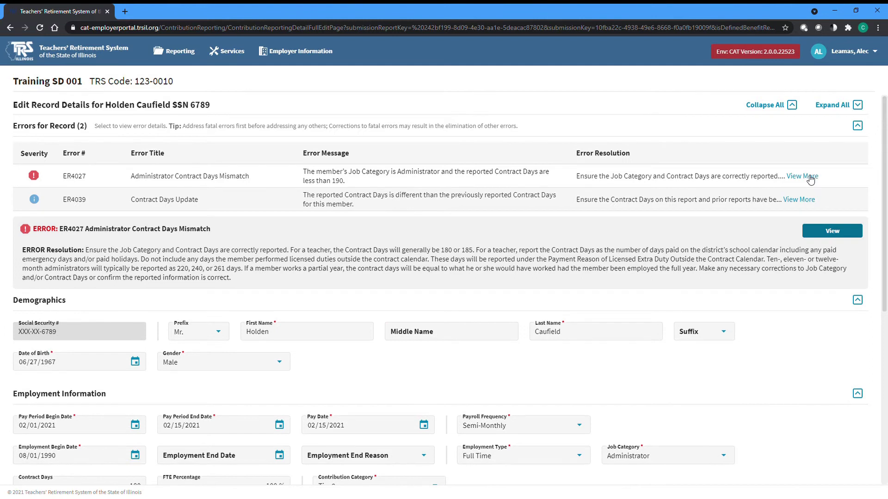
pyautogui.click(811, 180)
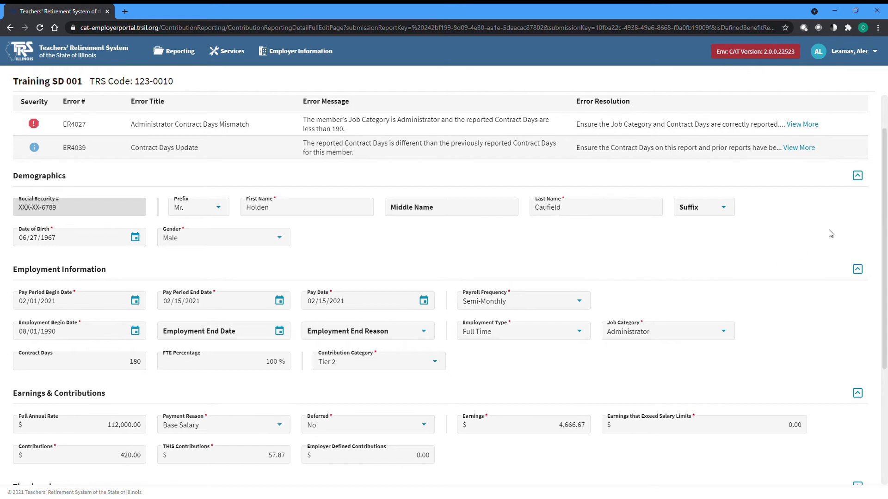
pyautogui.click(857, 176)
pyautogui.click(858, 200)
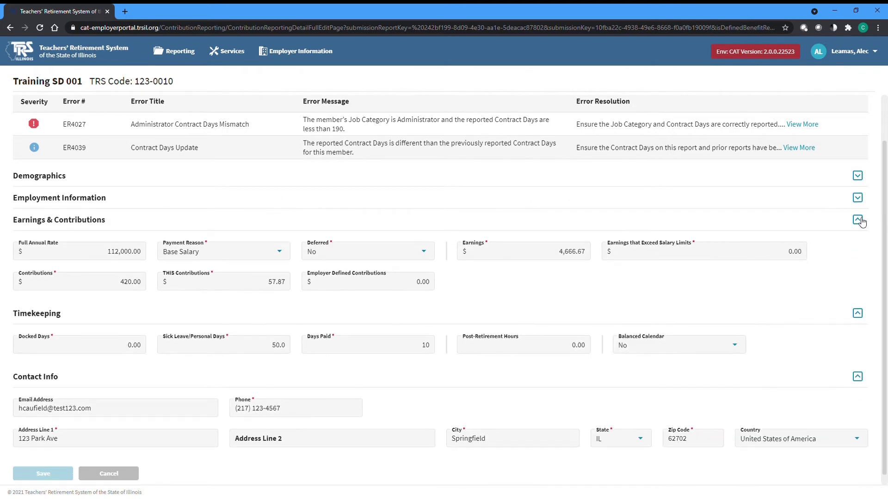
pyautogui.click(858, 223)
pyautogui.click(865, 294)
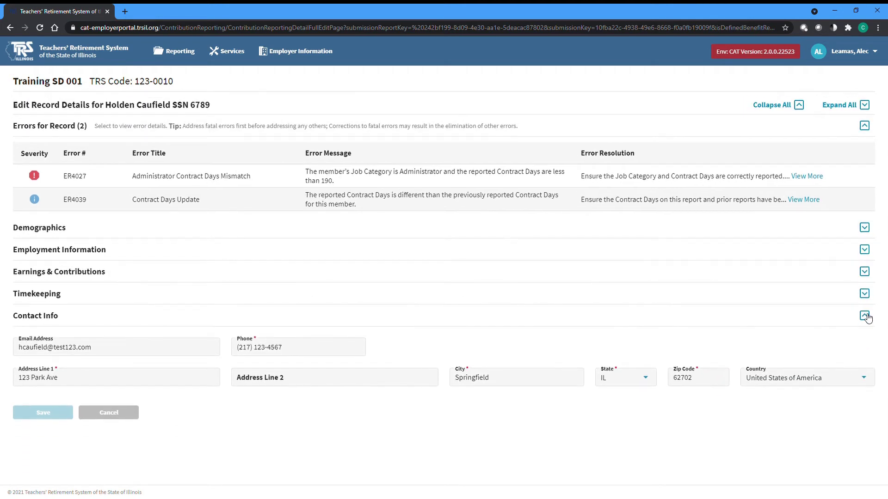
pyautogui.click(865, 317)
# Step: Re-expand the Demographics, Employment, Earnings, Timekeeping and Contact Info sections to review the record
pyautogui.click(865, 228)
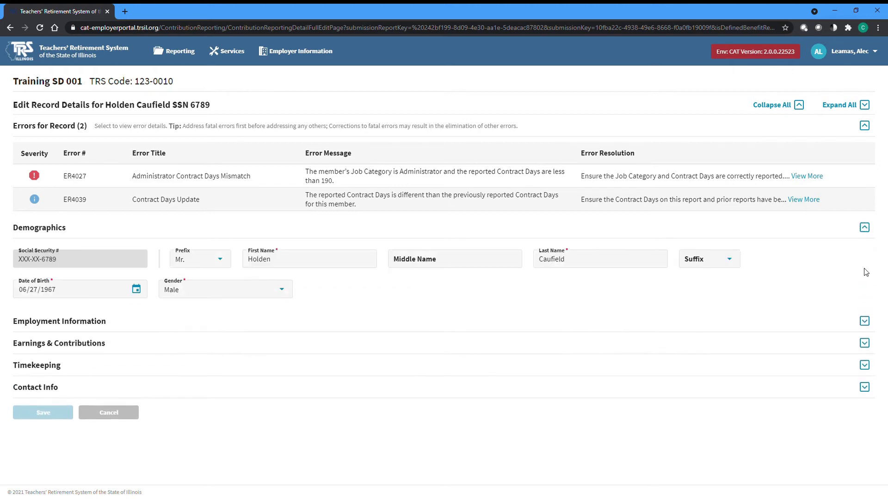
pyautogui.click(865, 321)
pyautogui.click(865, 444)
pyautogui.scroll(-3, 864, 444)
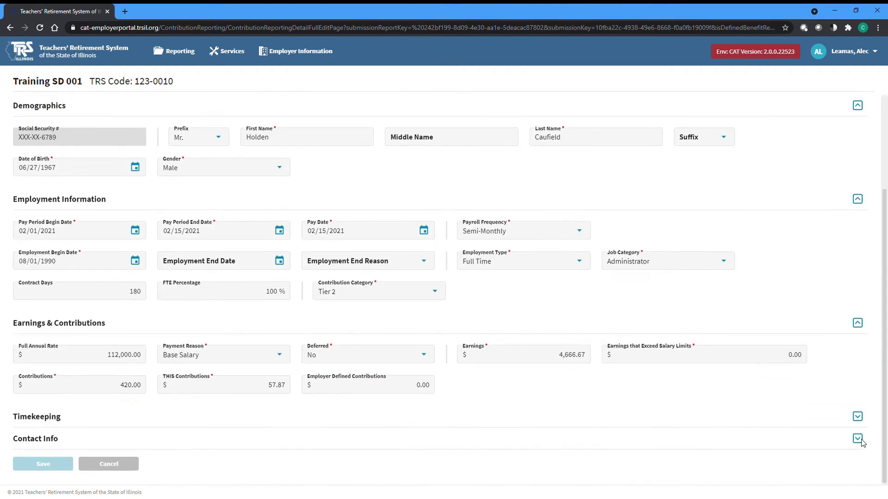
pyautogui.click(861, 419)
pyautogui.click(857, 479)
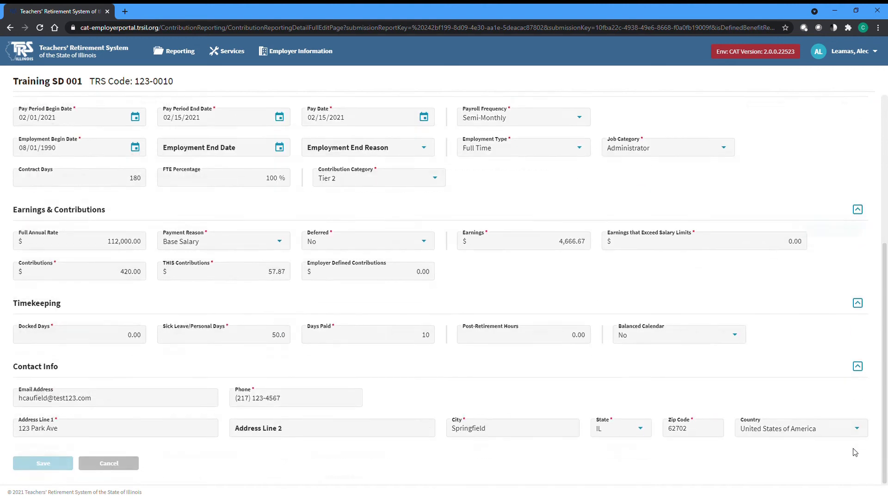
pyautogui.scroll(8, 818, 303)
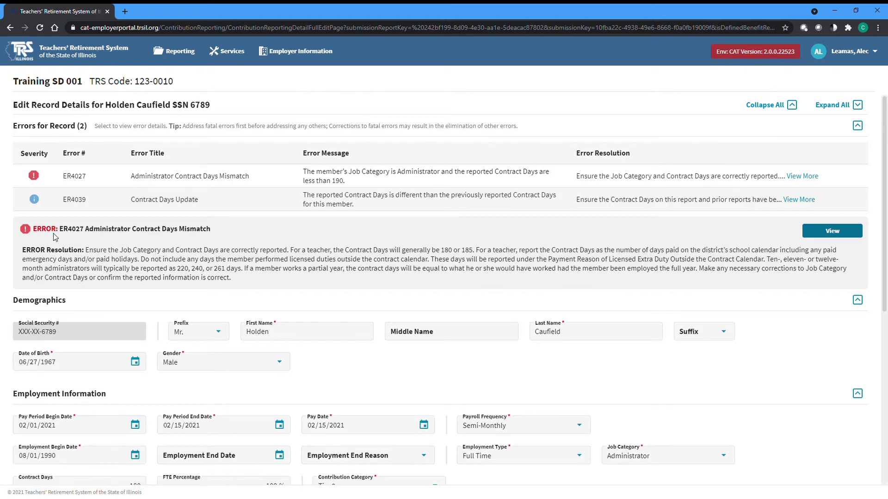
pyautogui.scroll(-4, 54, 237)
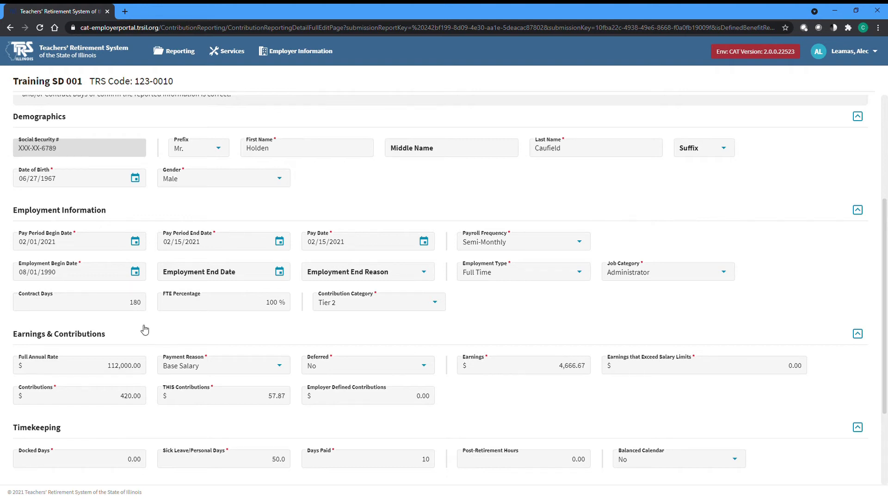
# Step: Change the member's Contract Days from 180 to 261 and save the record
pyautogui.doubleClick(134, 302)
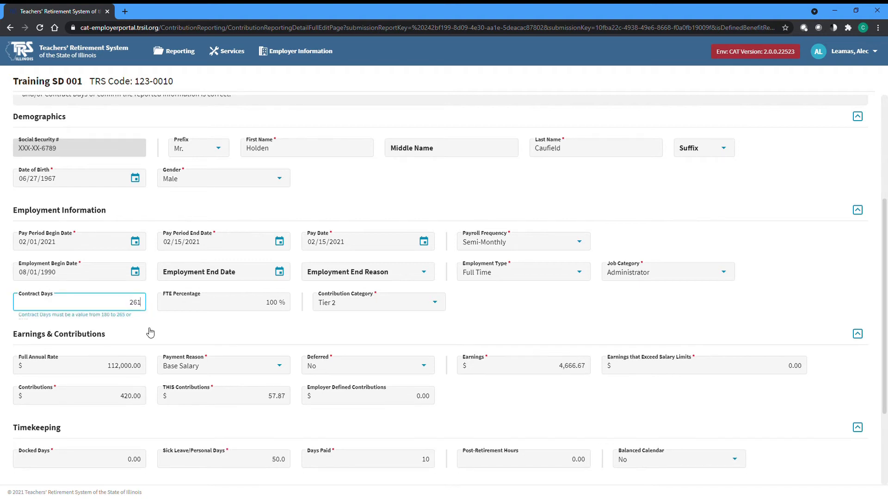
pyautogui.write('261')
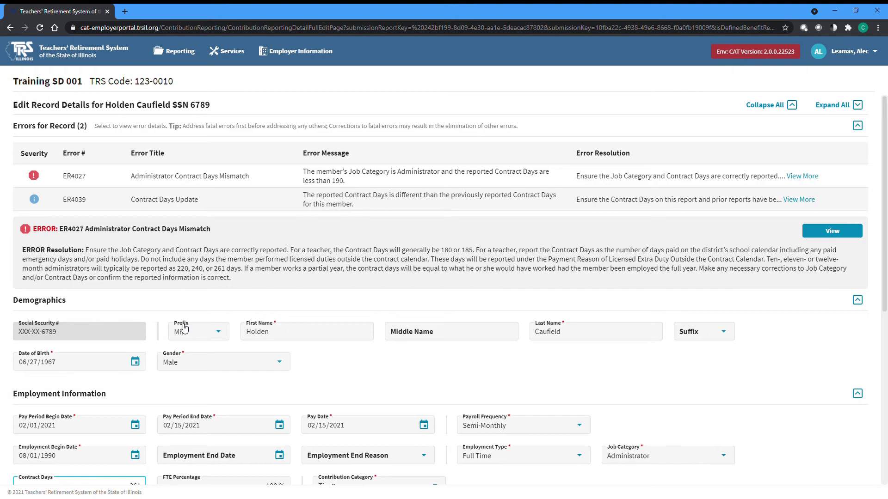
pyautogui.scroll(-8, 181, 337)
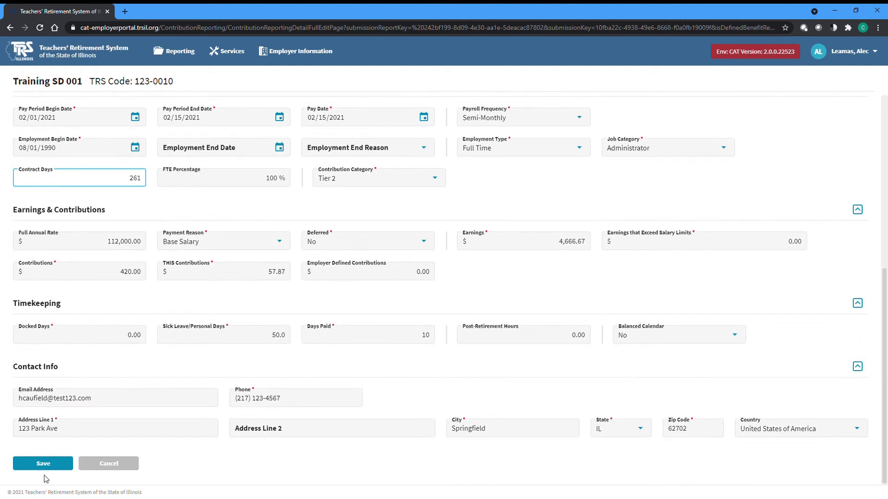
pyautogui.click(46, 467)
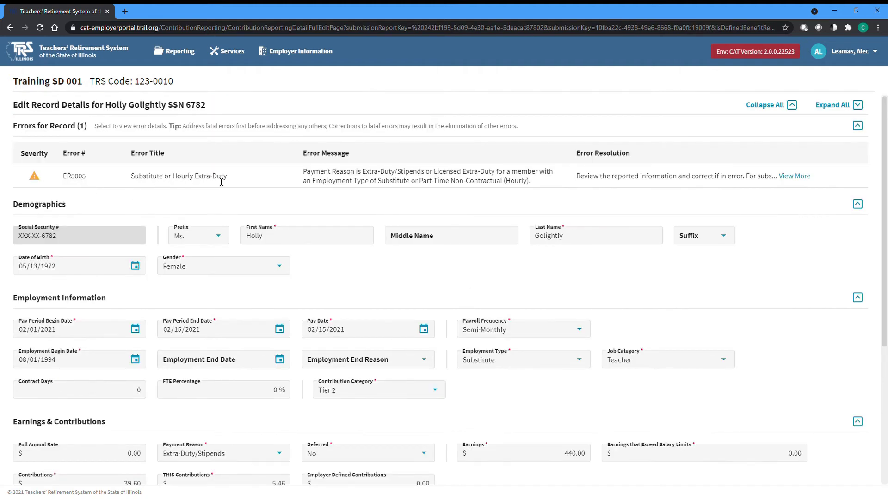
# Step: Review the ER5005 Substitute or Hourly Extra-Duty warning and certify it as accurate
pyautogui.click(793, 177)
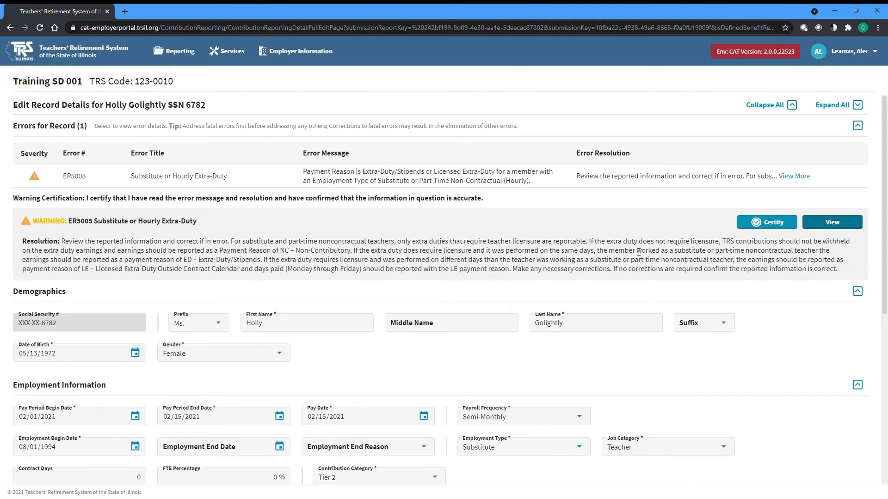
pyautogui.scroll(-4, 639, 252)
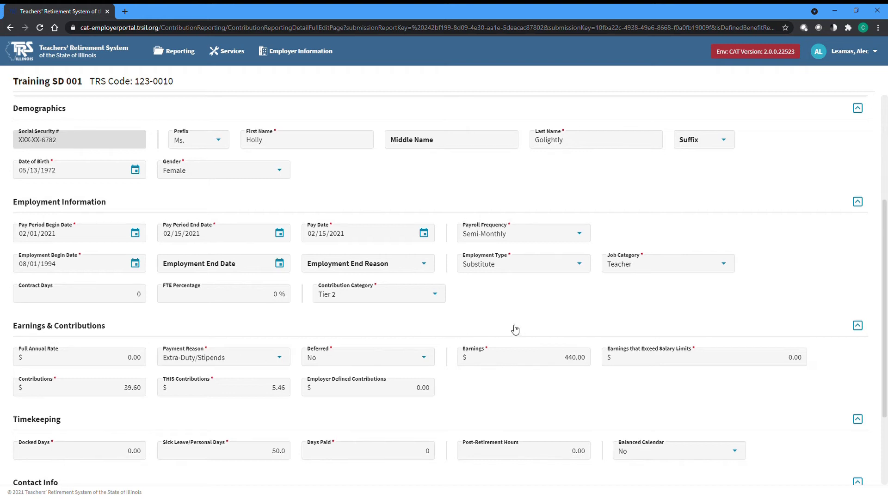
pyautogui.scroll(4, 527, 351)
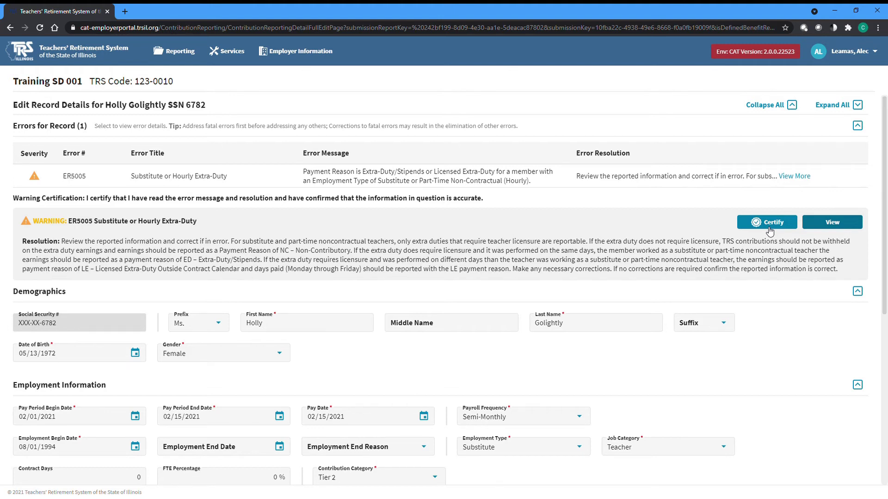
pyautogui.click(770, 223)
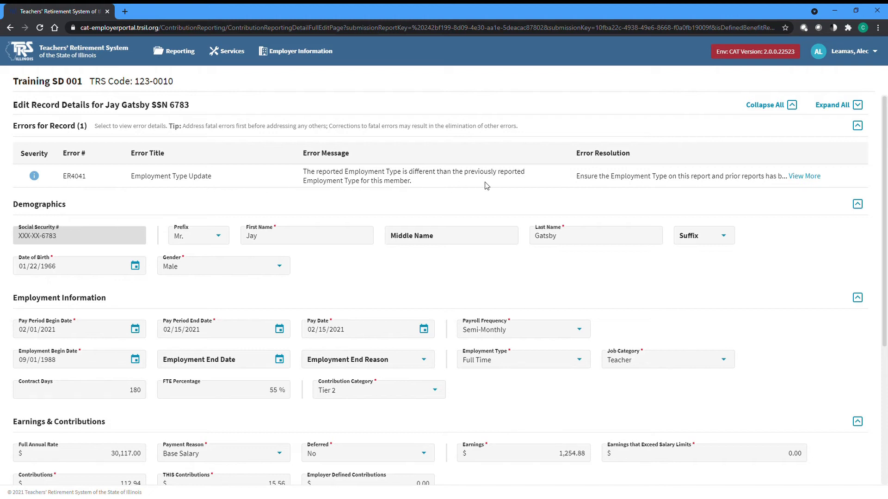
# Step: Scroll the Details / Adjustments list to check that all 12 member records show 0 errors
pyautogui.scroll(-1, 531, 207)
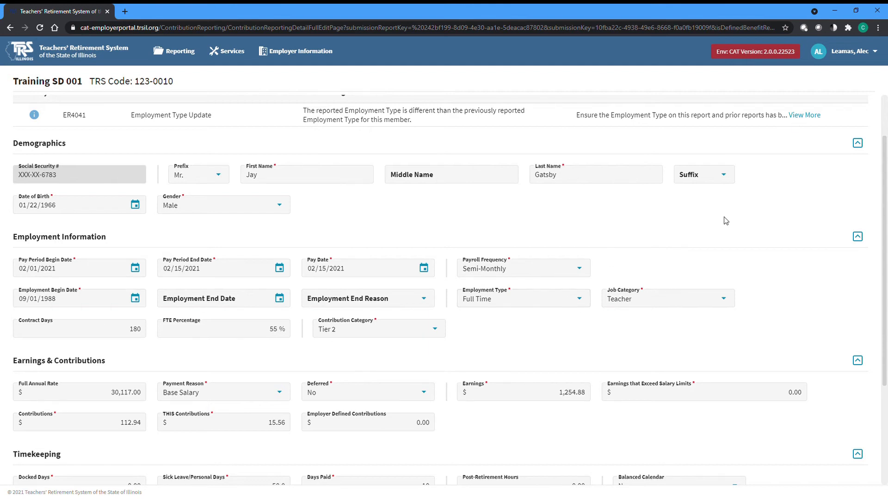
pyautogui.scroll(1, 705, 273)
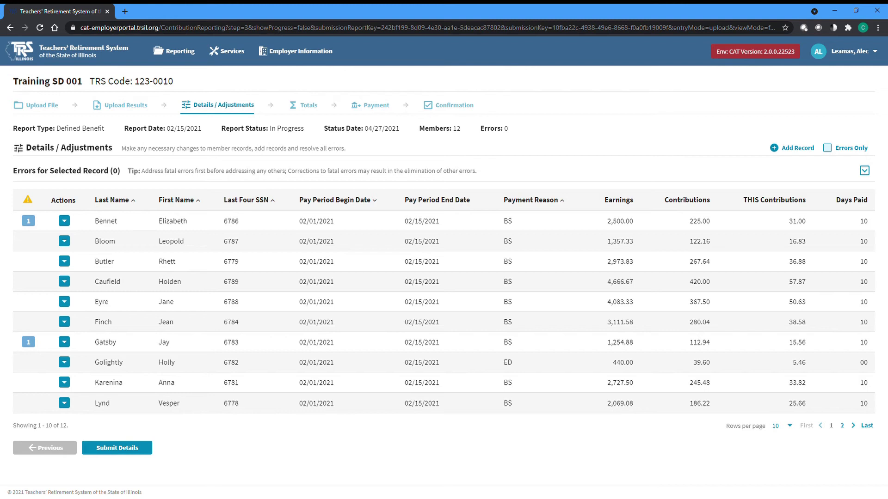
# Step: Submit the details and start a new 2020-2021 Federally Funded Earnings entry on the Totals page
pyautogui.click(118, 456)
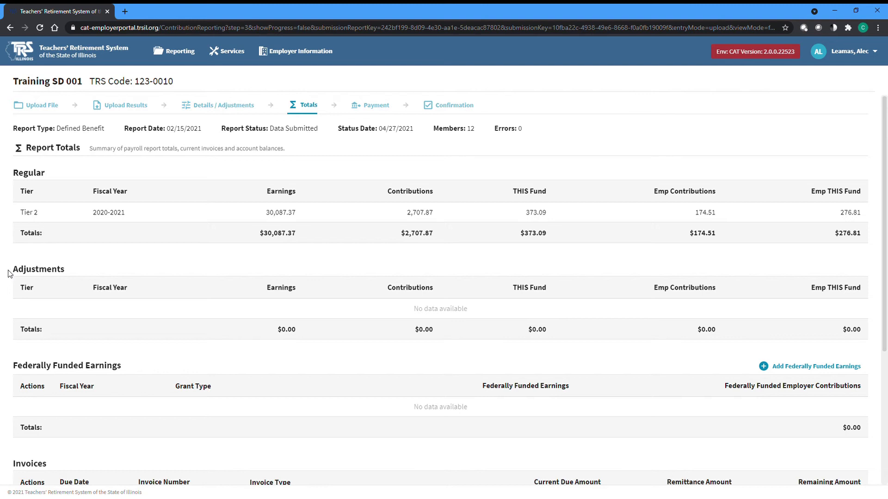
pyautogui.scroll(-3, 8, 274)
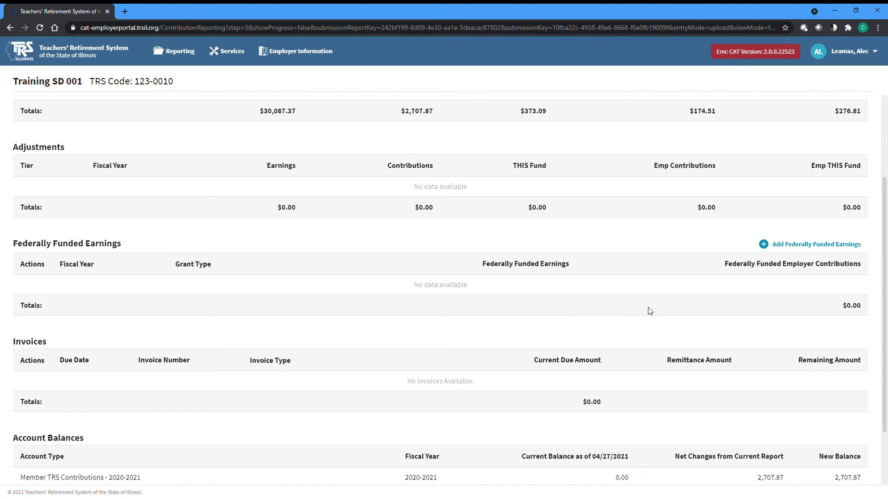
pyautogui.click(821, 253)
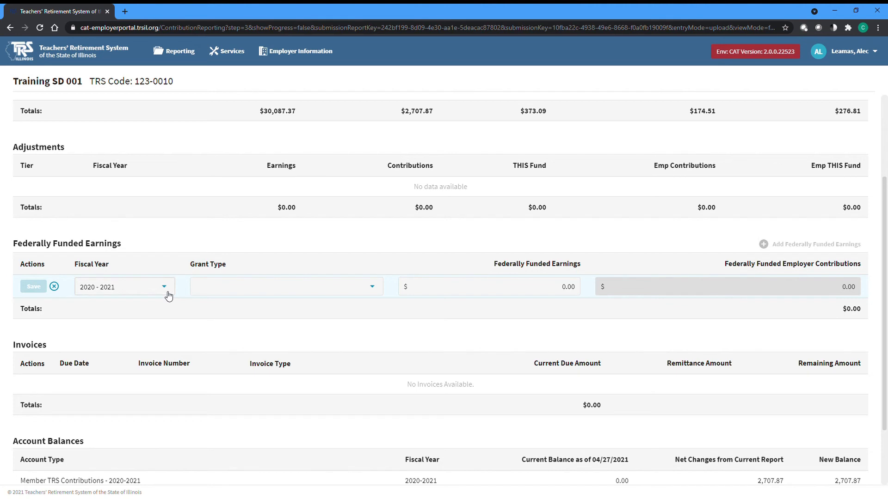
# Step: Enter a Title I grant with 3,561.28 earnings, yielding 370.73 employer contributions, and save it
pyautogui.click(373, 287)
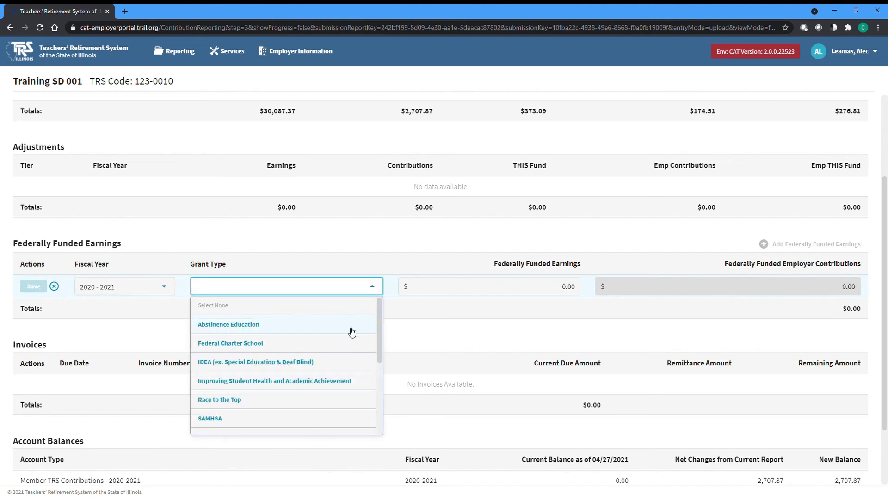
pyautogui.scroll(-3, 351, 332)
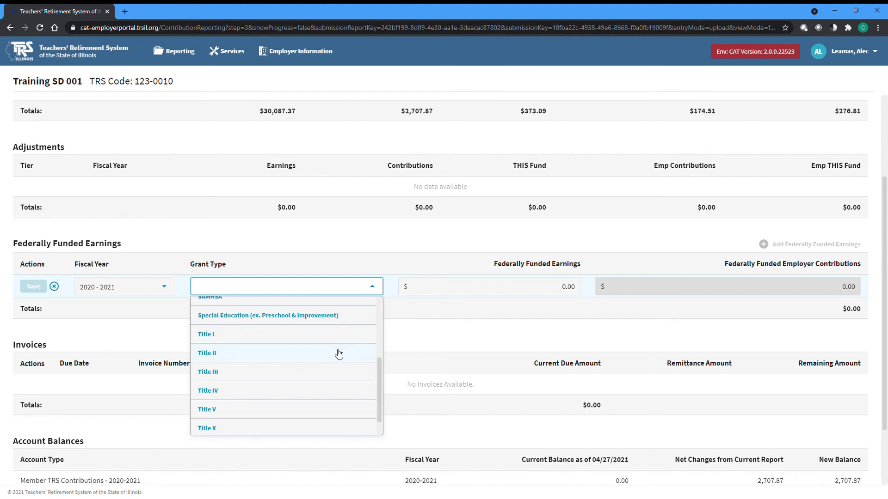
pyautogui.click(346, 337)
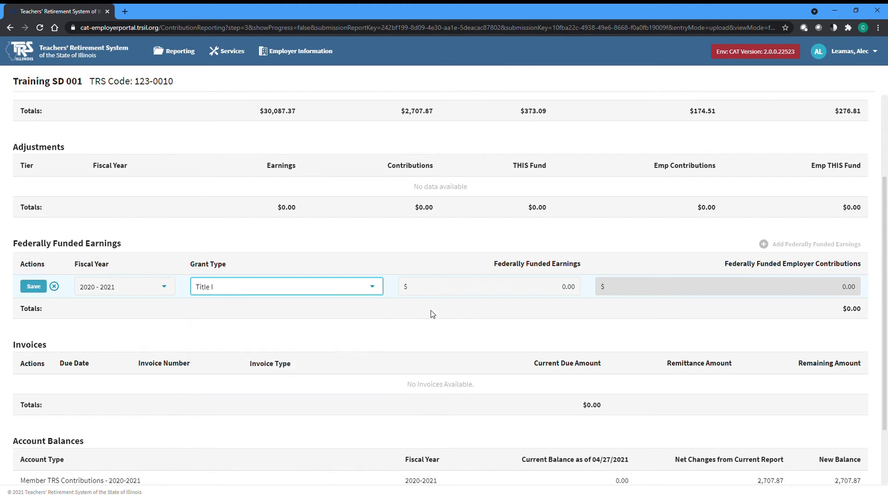
pyautogui.click(554, 288)
pyautogui.write('3561.28')
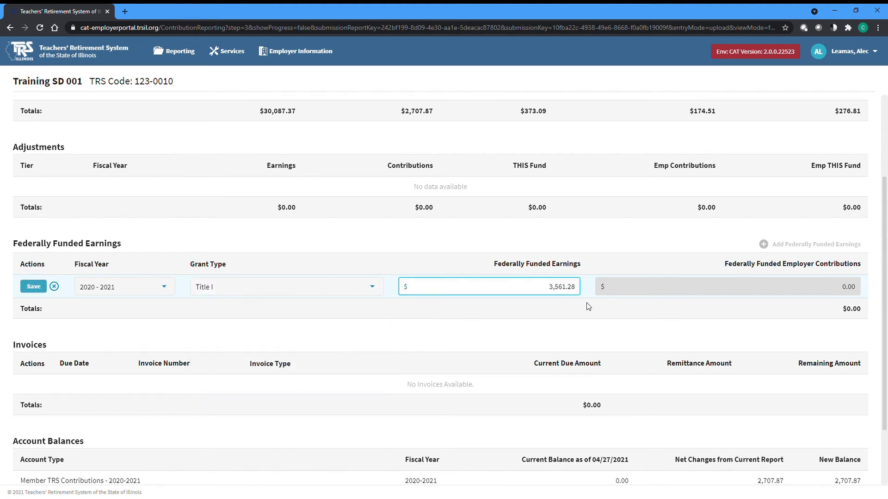
pyautogui.click(588, 306)
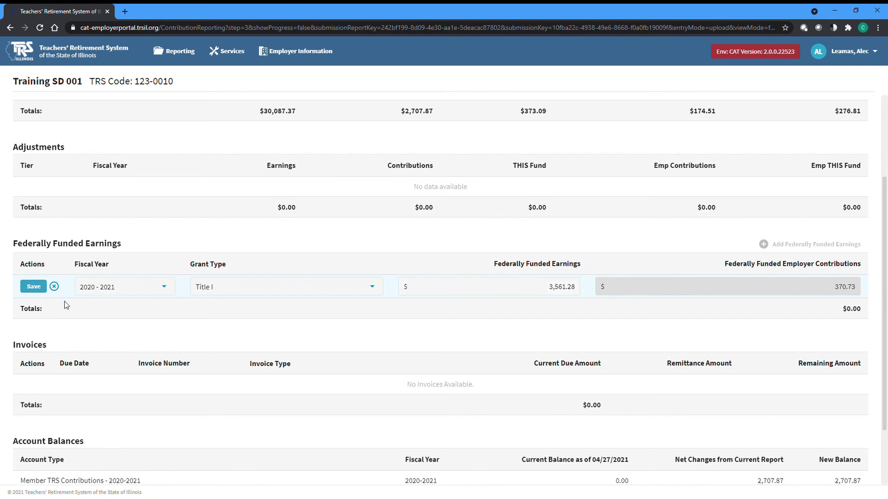
pyautogui.click(39, 292)
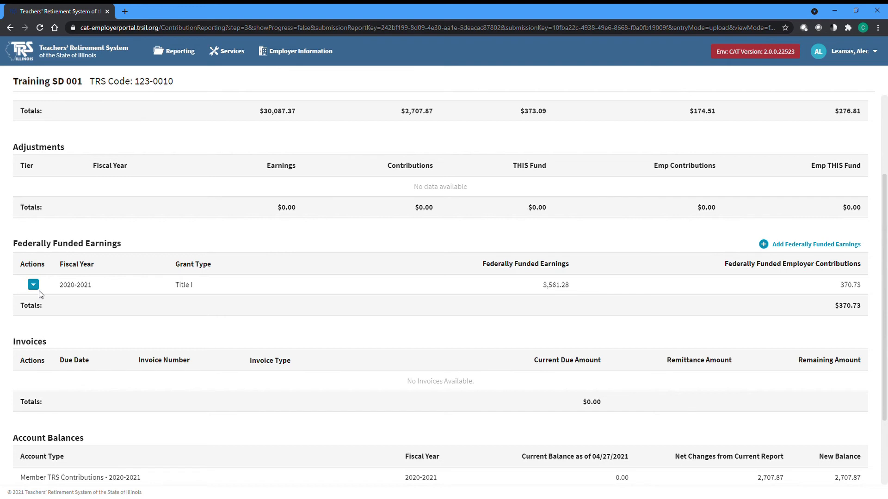
# Step: Save the totals and proceed to the Payment step showing $3,903.01 due
pyautogui.scroll(-2, 40, 295)
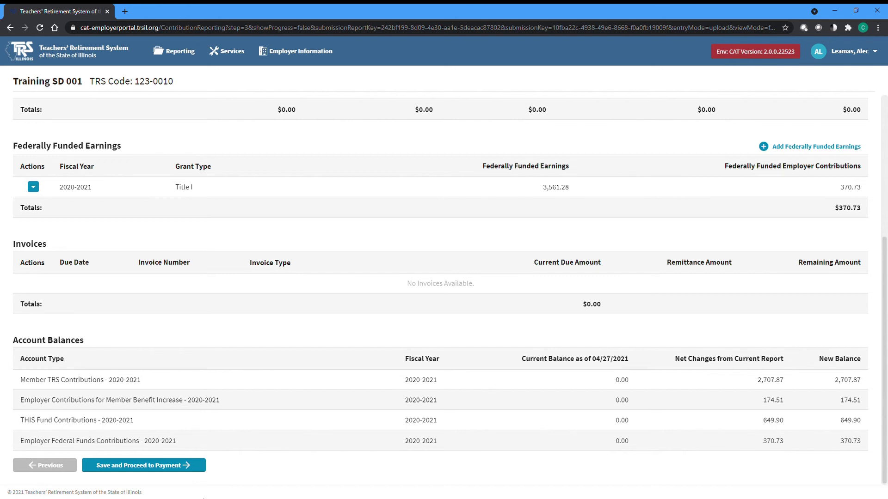
pyautogui.click(143, 467)
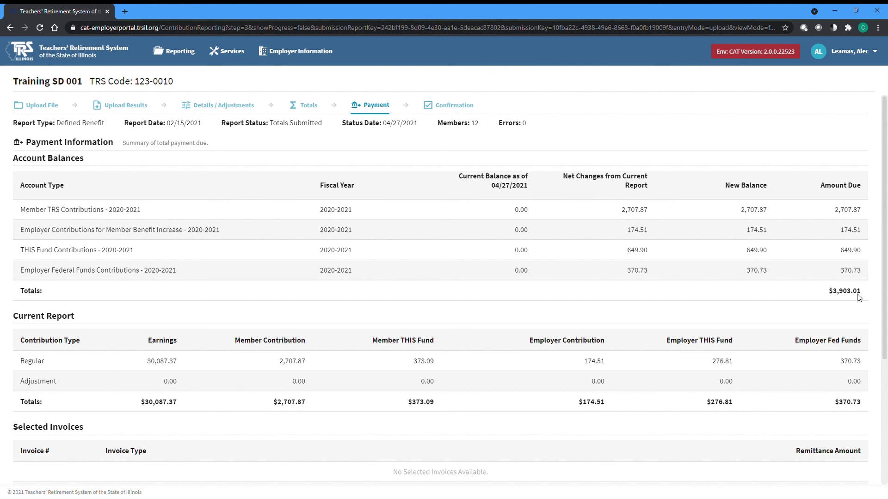
# Step: Select the first JPMorgan Chase bank account to pay from
pyautogui.scroll(-3, 858, 297)
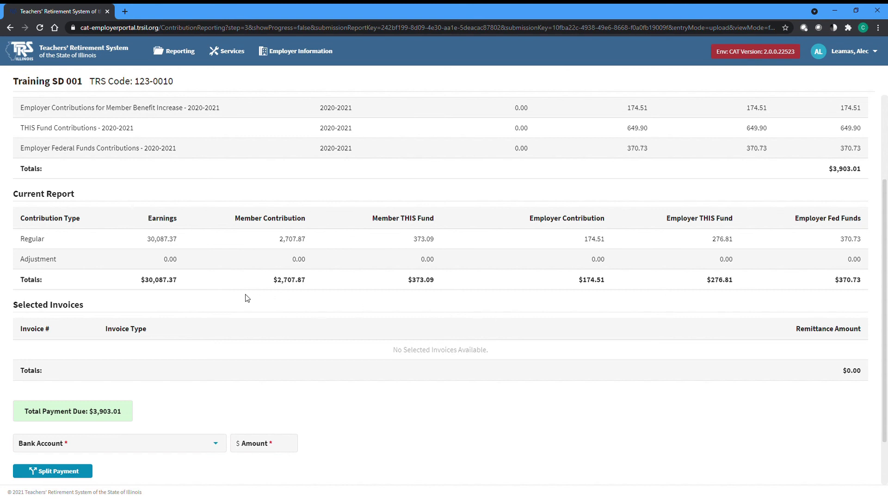
pyautogui.scroll(-2, 246, 297)
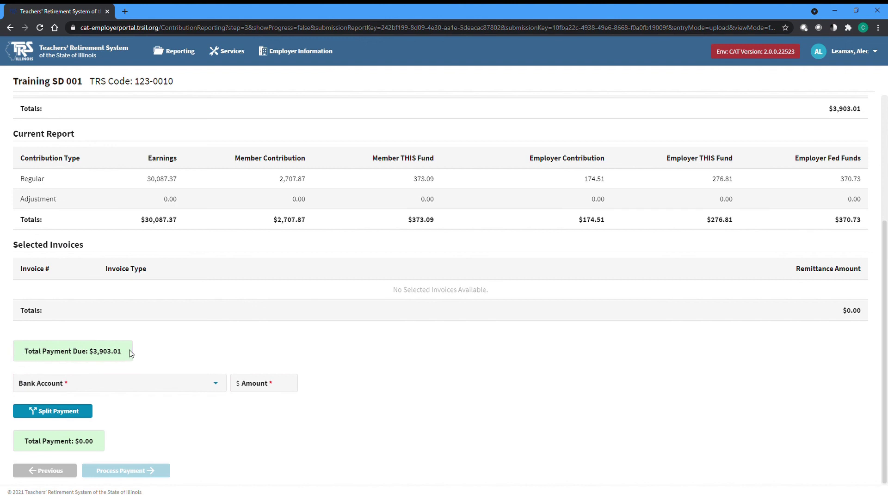
pyautogui.click(194, 386)
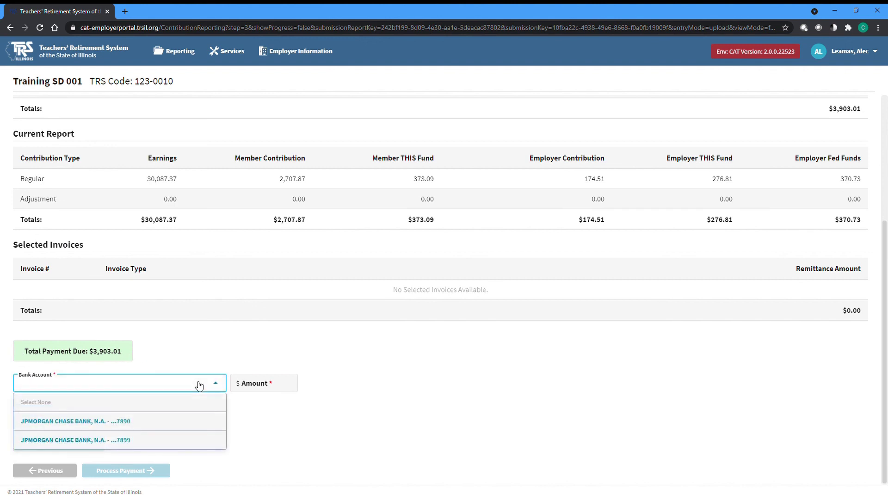
pyautogui.click(179, 422)
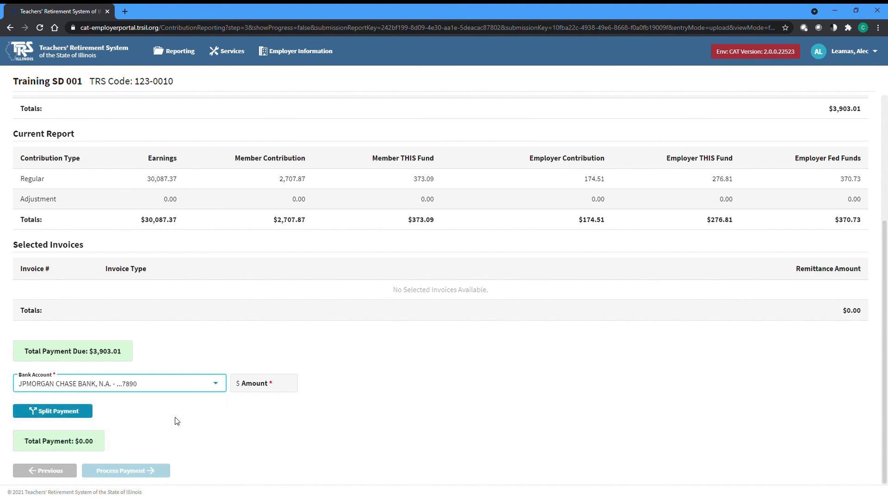
# Step: Try a split payment with a second account, remove it, and enter 3,903.01 as the amount
pyautogui.click(52, 413)
pyautogui.scroll(-1, 171, 426)
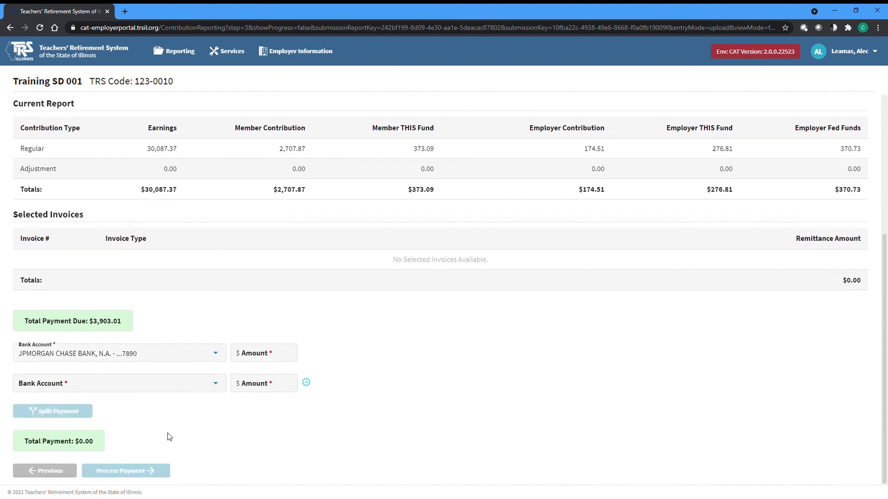
pyautogui.click(209, 392)
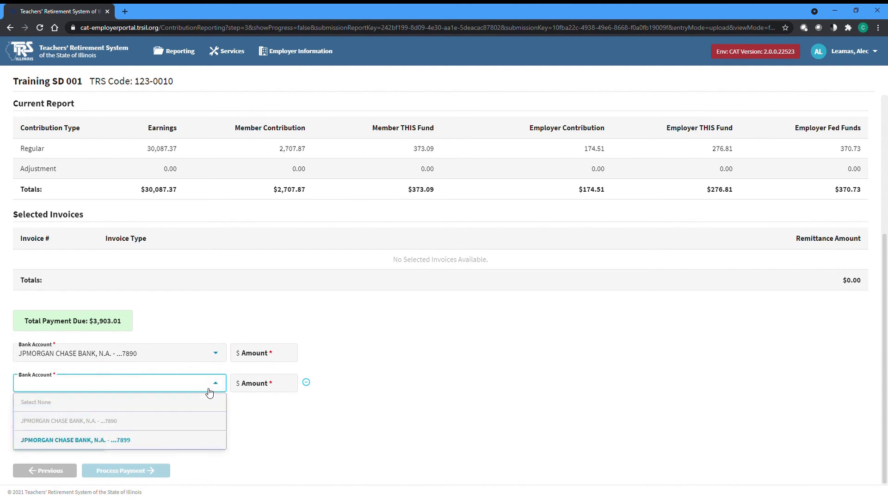
pyautogui.click(194, 443)
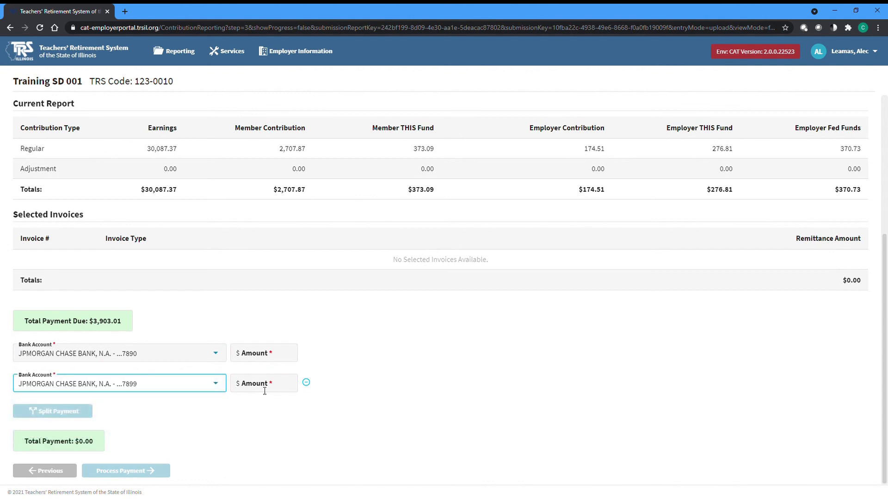
pyautogui.click(306, 383)
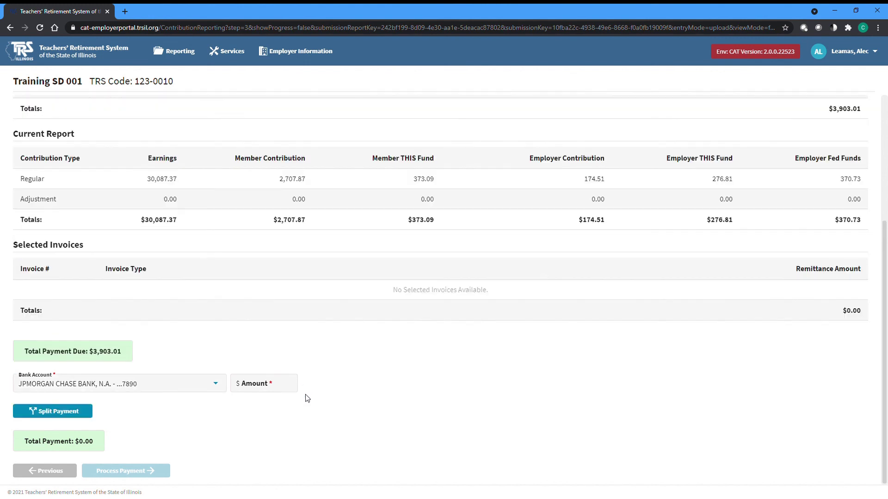
pyautogui.click(253, 390)
pyautogui.write('3,903.01')
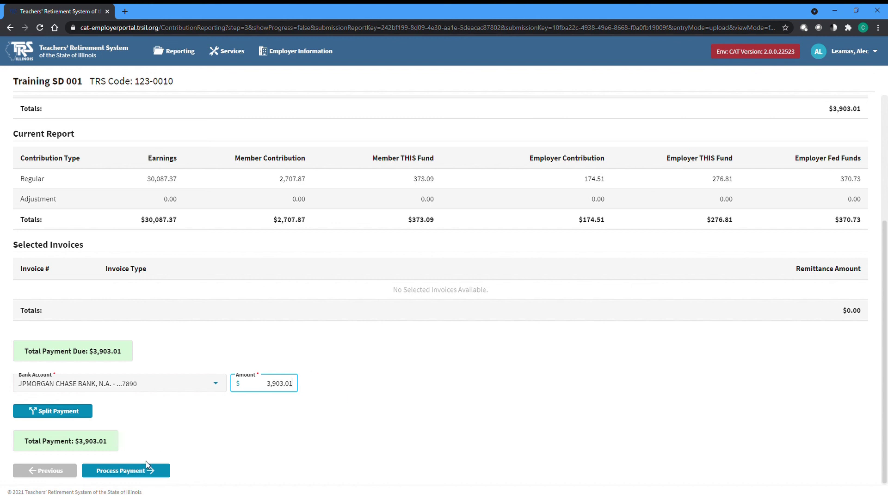
# Step: Process and confirm the $3,903.01 payment to the chosen account
pyautogui.click(124, 477)
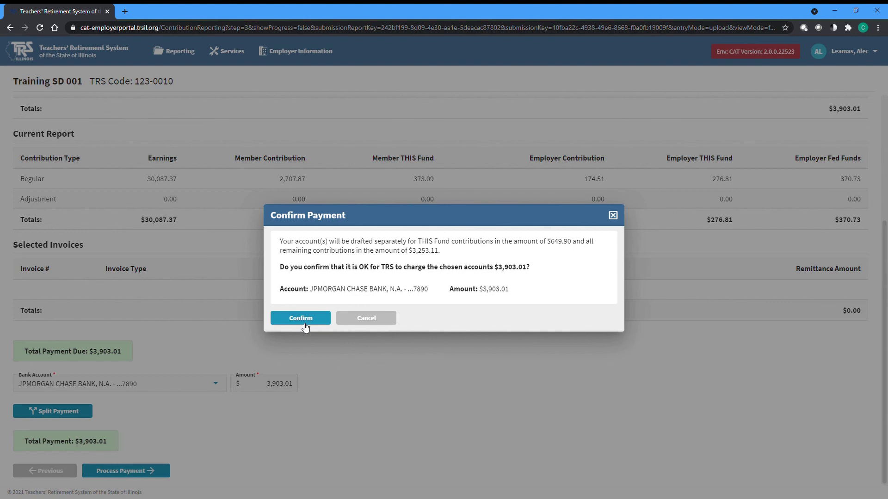
pyautogui.click(304, 324)
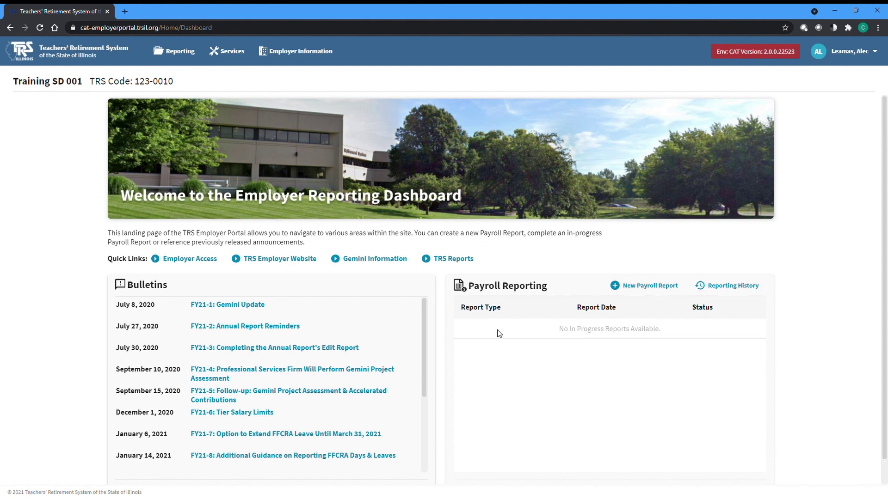
# Step: Go to View Employer Packet under Reporting to see the submitted 2020-2021 report
pyautogui.click(177, 59)
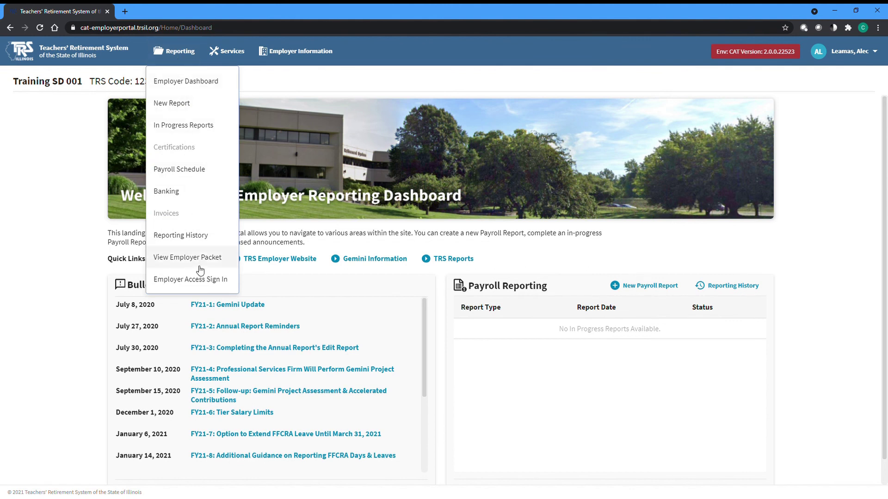
pyautogui.click(192, 267)
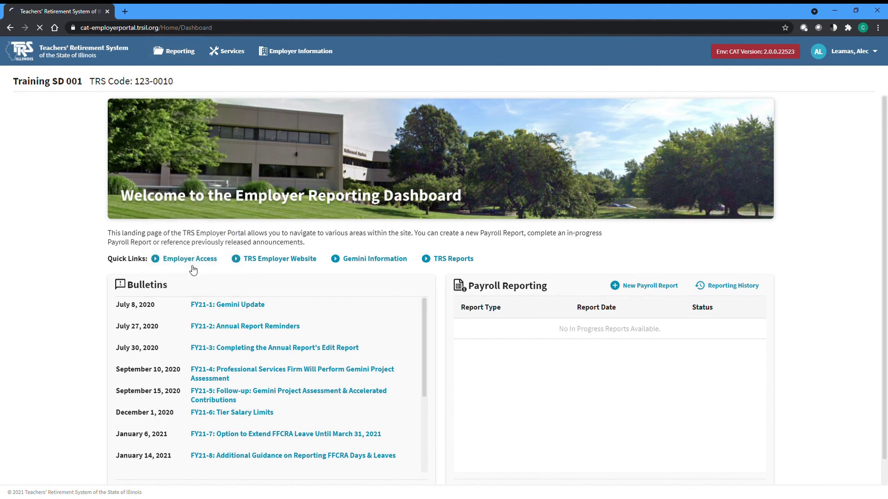